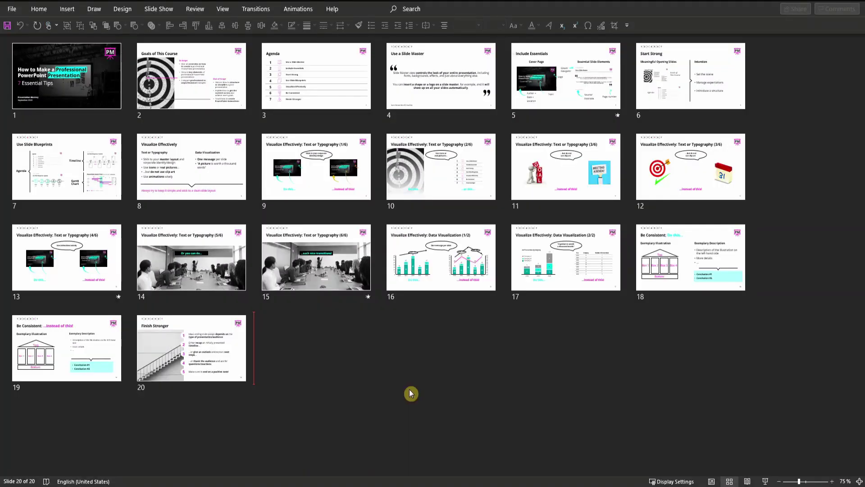
Select slide 9 and choose JPEG as the Save As file type.
{"action": "left_click", "coordinate": [313, 169]}
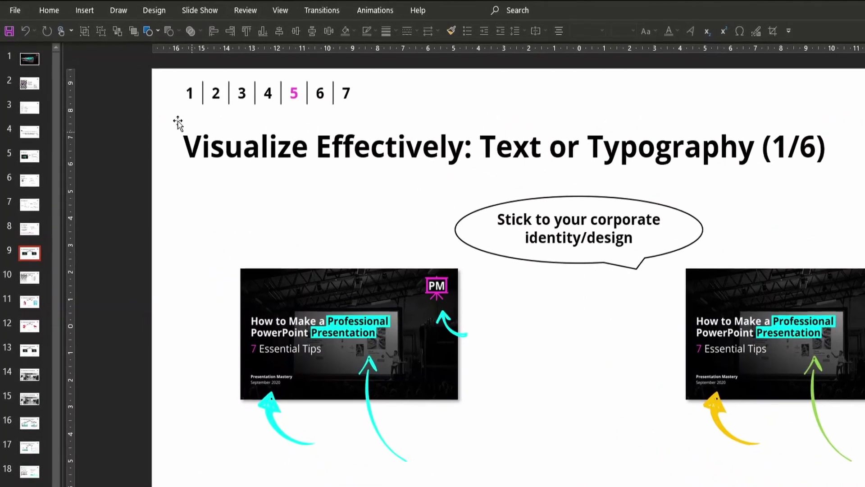
{"action": "left_click", "coordinate": [15, 9]}
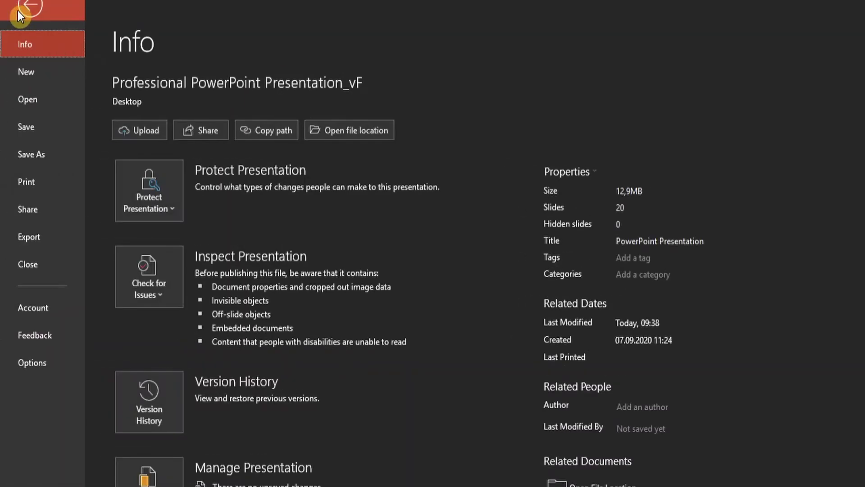
{"action": "left_click", "coordinate": [39, 156]}
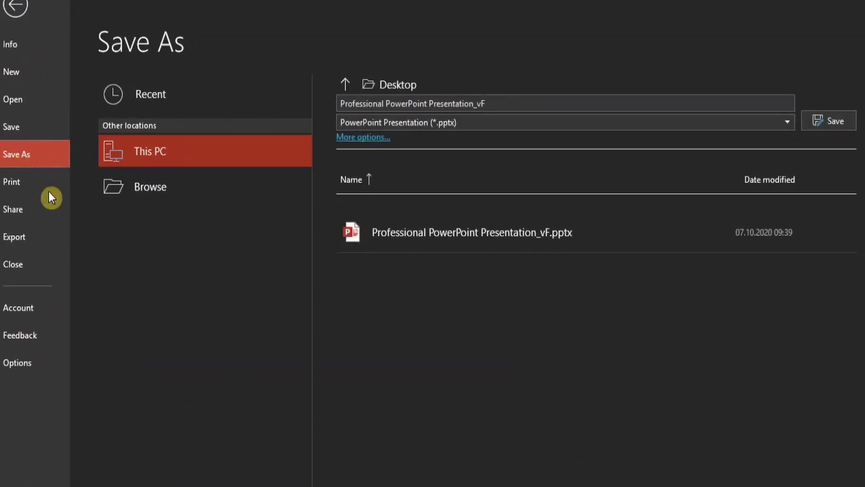
{"action": "left_click", "coordinate": [579, 122]}
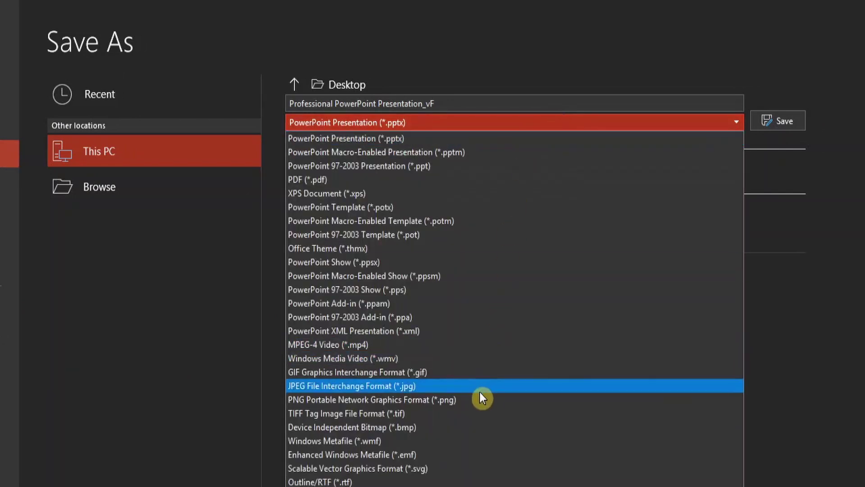
{"action": "left_click", "coordinate": [481, 389]}
Name the file 'Professional PowerPoint Presentation_JPEG' and save only the current slide.
{"action": "left_click", "coordinate": [481, 103]}
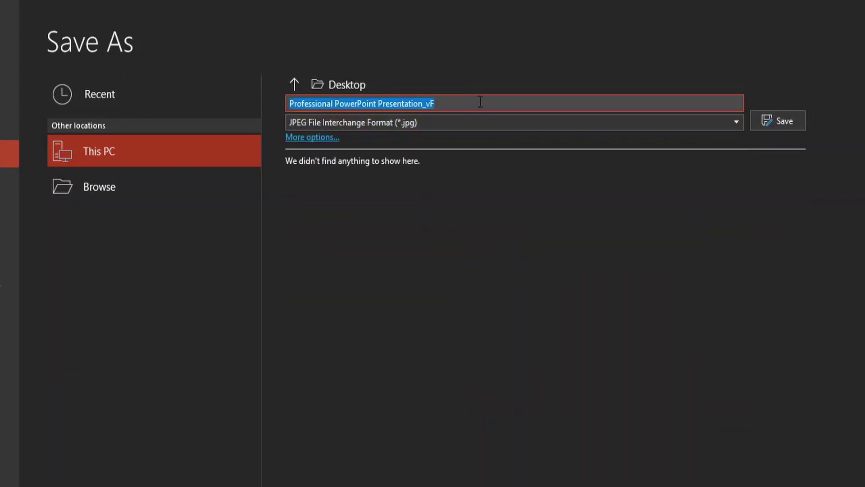
{"action": "left_click", "coordinate": [480, 103]}
{"action": "key", "text": "BackSpace"}
{"action": "key", "text": "BackSpace"}
{"action": "type", "text": "JPEG"}
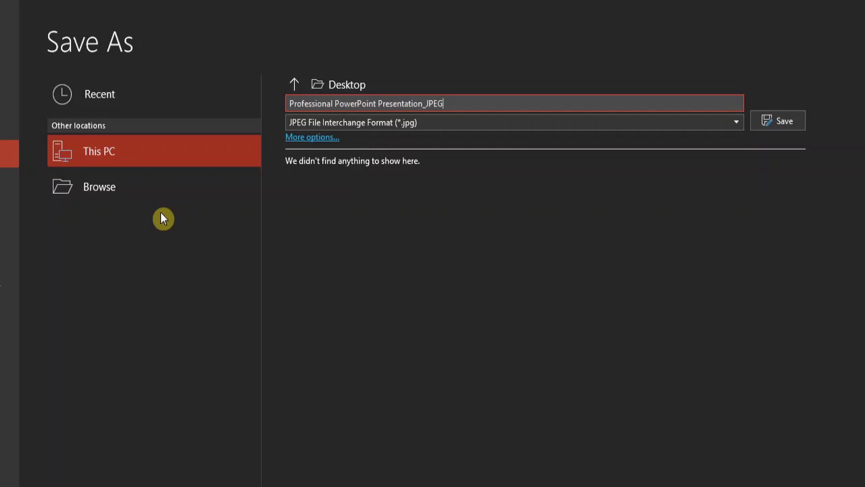
{"action": "left_click", "coordinate": [707, 54]}
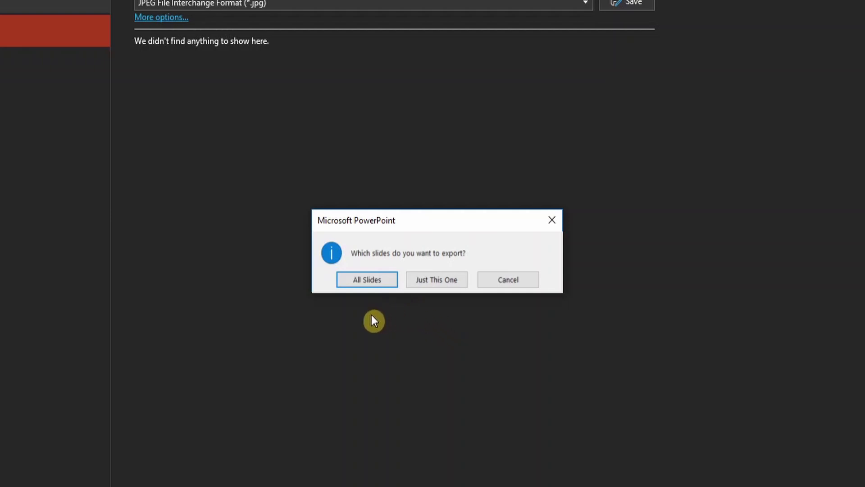
{"action": "left_click", "coordinate": [438, 283]}
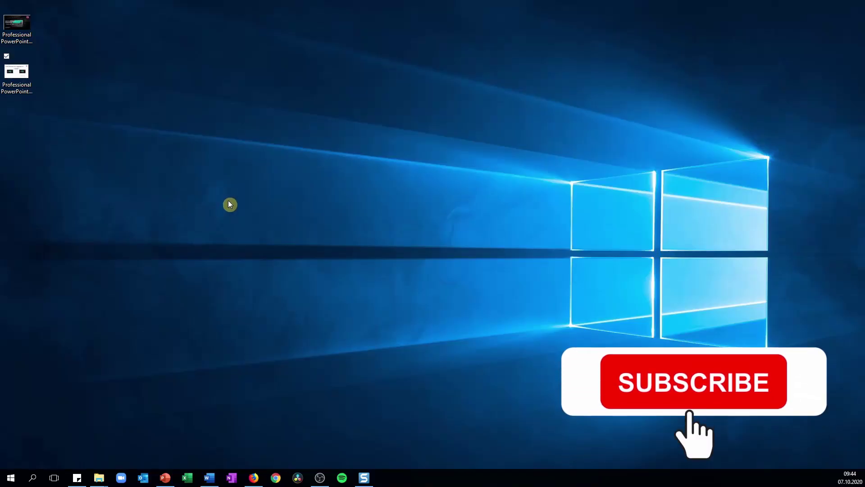
Open the exported JPEG from the Desktop to view slide 9 in Photos.
{"action": "double_click", "coordinate": [18, 77]}
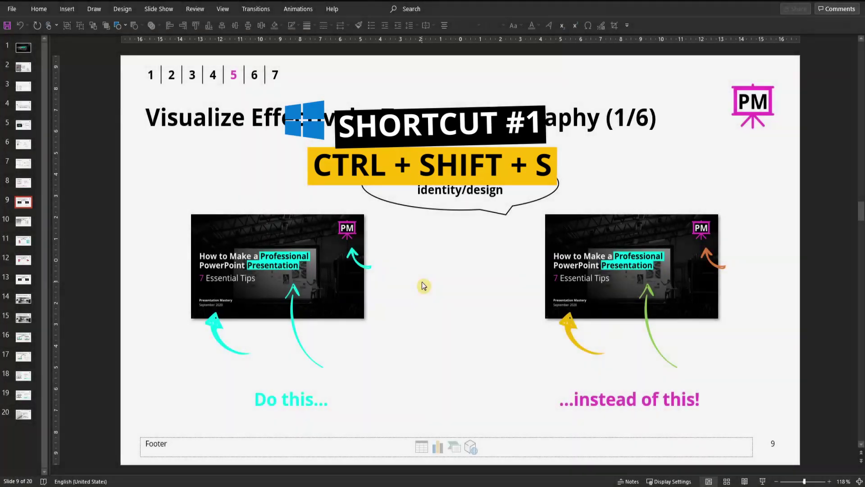
Save all slides as PNG images named 'Professional PowerPoint Presentation_PNG'.
{"action": "key", "text": "ctrl+shift+s"}
{"action": "key", "text": "Escape"}
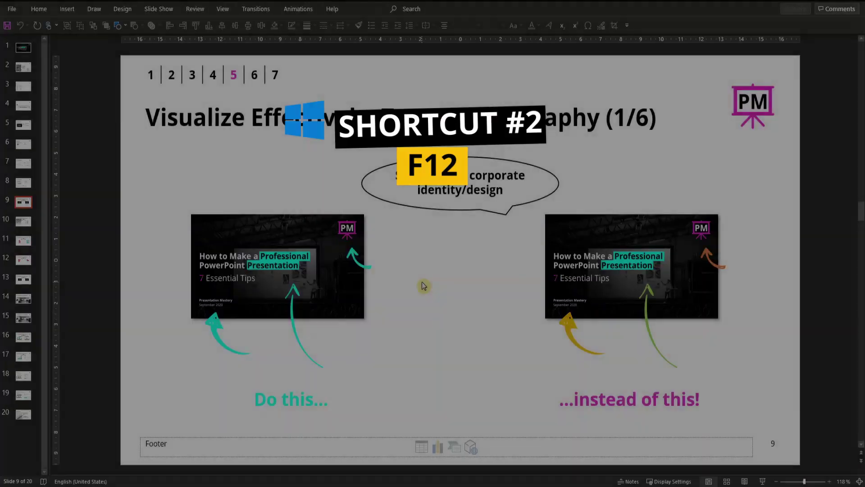
{"action": "key", "text": "F12"}
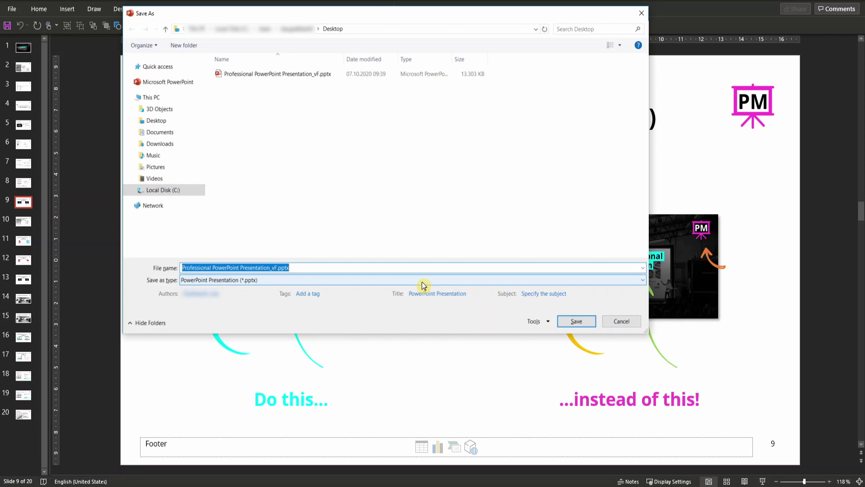
{"action": "left_click", "coordinate": [423, 280]}
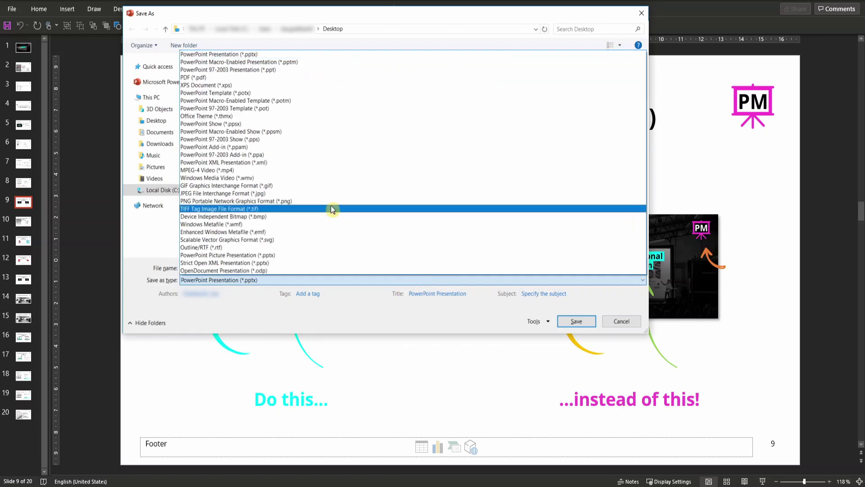
{"action": "left_click", "coordinate": [326, 201]}
{"action": "left_click", "coordinate": [296, 268]}
{"action": "type", "text": "Professional PowerPoint Presentation_"}
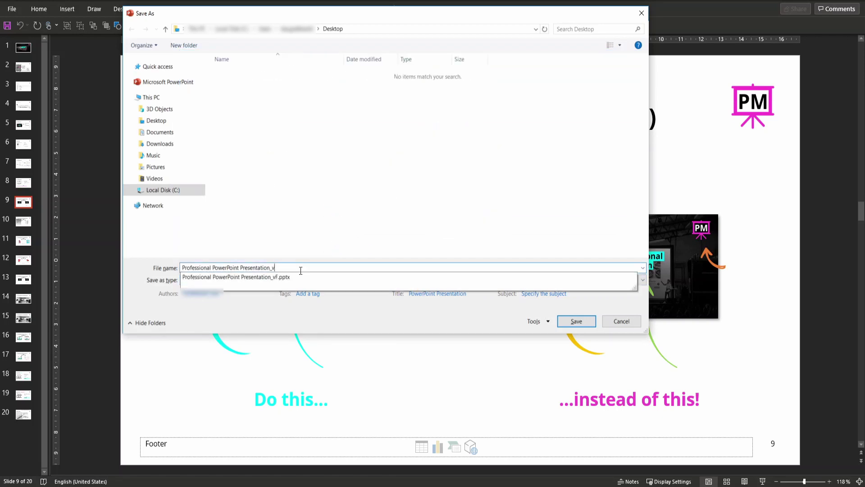
{"action": "type", "text": "PNG"}
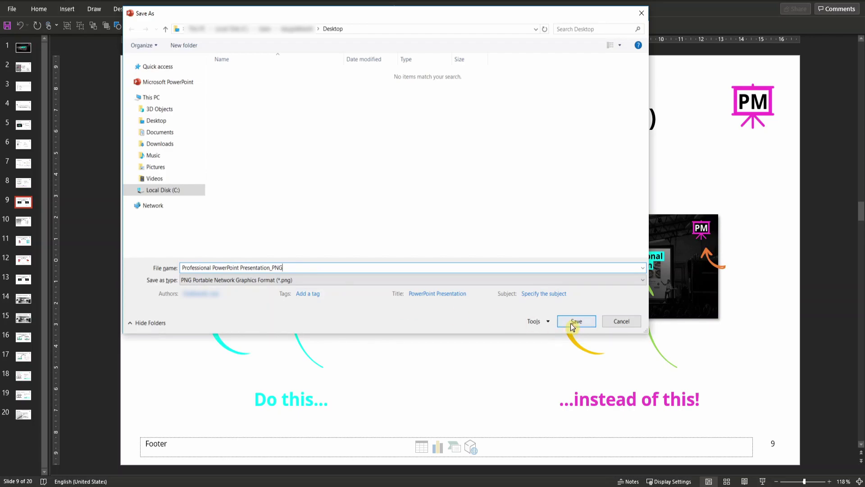
{"action": "left_click", "coordinate": [573, 321]}
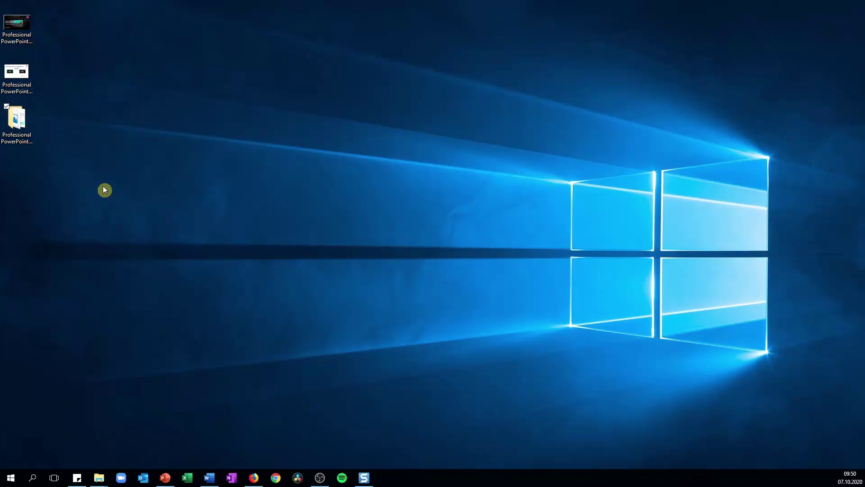
Open the Desktop PNG folder to check the Slide1–Slide20 images.
{"action": "double_click", "coordinate": [20, 121]}
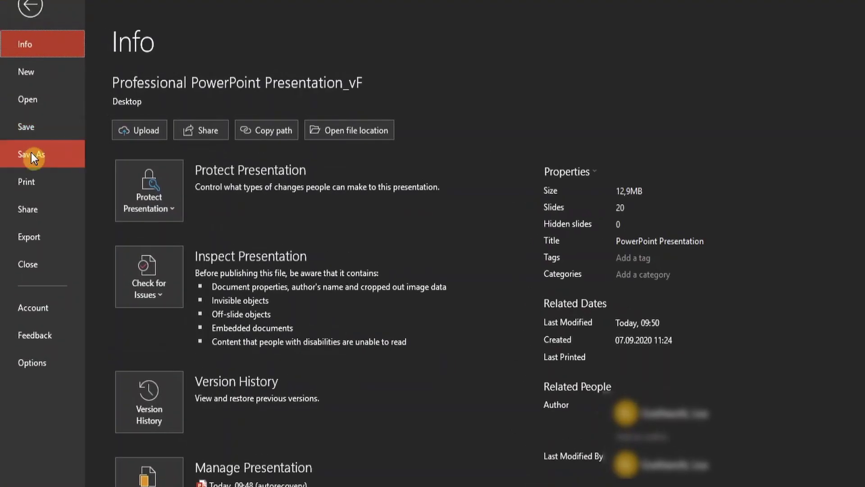
Start a Save As with PDF (*.pdf) chosen as the file type.
{"action": "left_click", "coordinate": [35, 153]}
{"action": "left_click", "coordinate": [731, 126]}
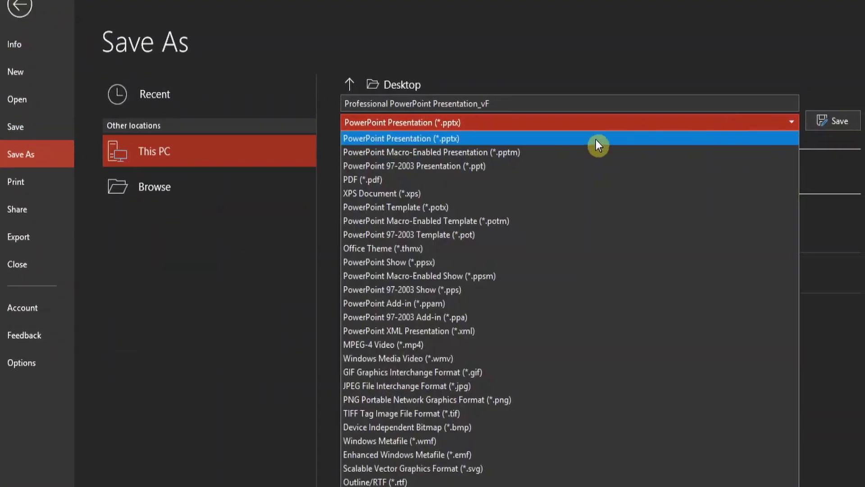
{"action": "left_click", "coordinate": [471, 180]}
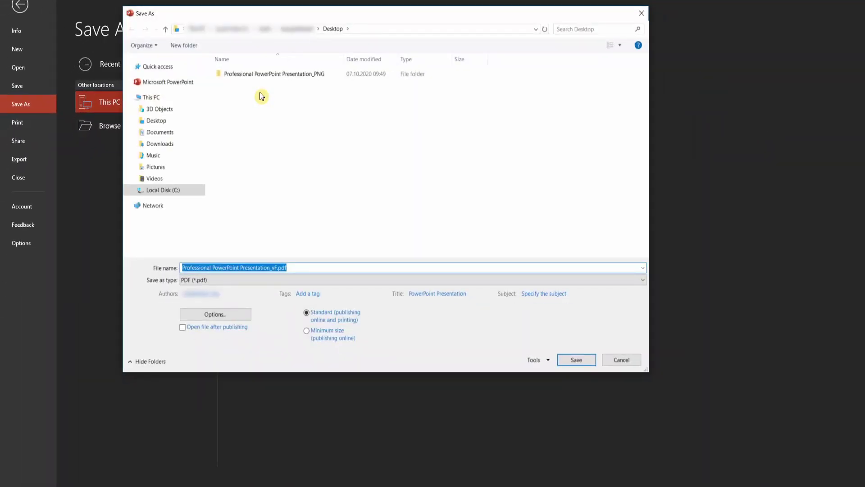
Set the PDF slide range from 9 to 12 and save Professional PowerPoint Presentation_vF.pdf.
{"action": "left_click", "coordinate": [215, 318]}
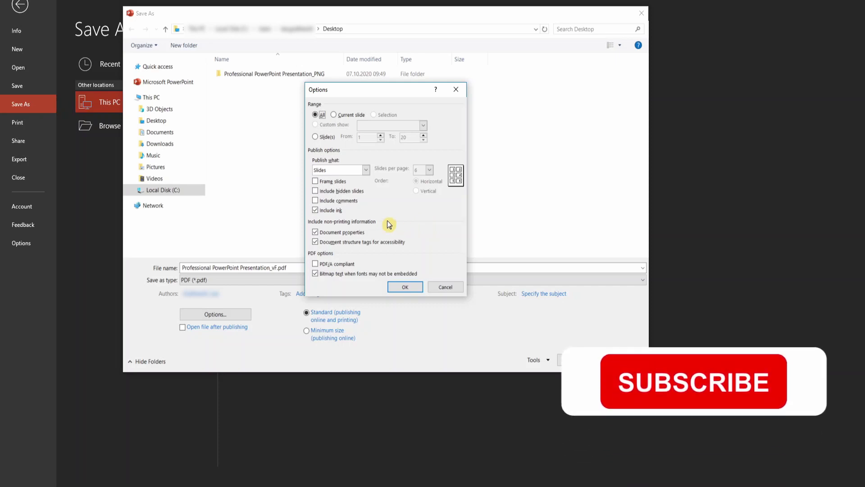
{"action": "left_click", "coordinate": [334, 116]}
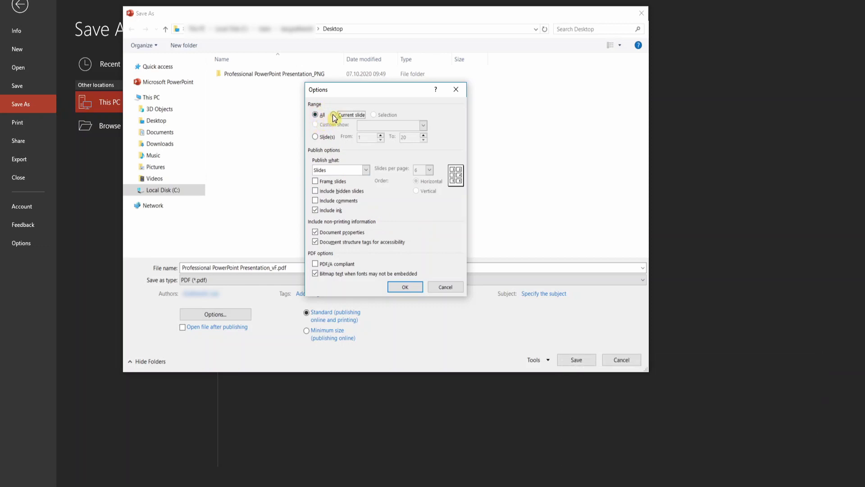
{"action": "left_click", "coordinate": [317, 138]}
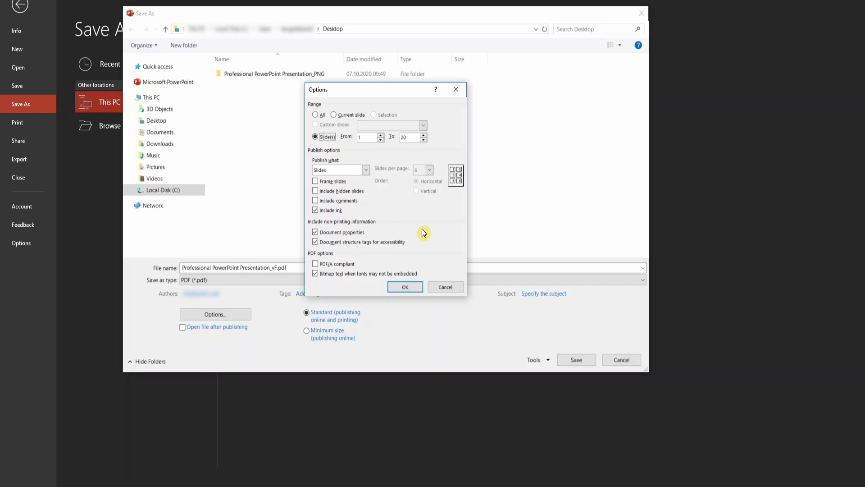
{"action": "left_click", "coordinate": [358, 137]}
{"action": "left_click", "coordinate": [358, 138]}
{"action": "type", "text": "9"}
{"action": "key", "text": "Tab"}
{"action": "type", "text": "12"}
{"action": "key", "text": "Return"}
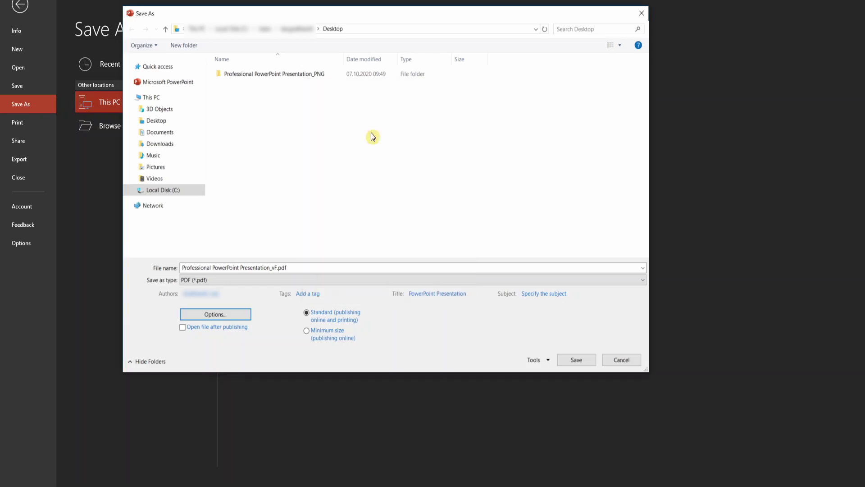
{"action": "left_click", "coordinate": [582, 363]}
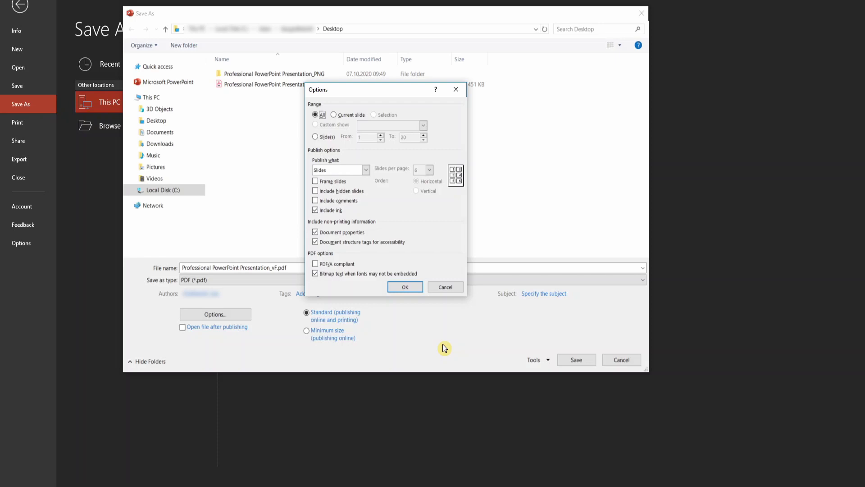
Close the PDF options, then reopen Save As with PDF type and its options.
{"action": "key", "text": "Return"}
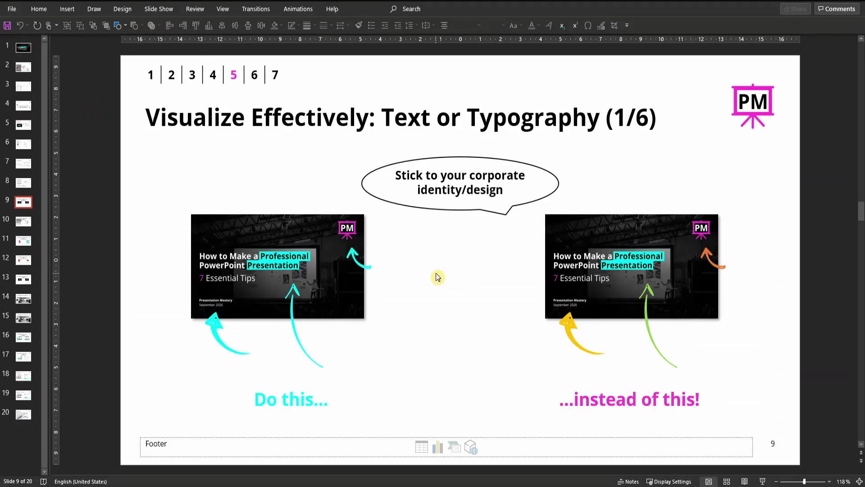
{"action": "key", "text": "ctrl+shift+s"}
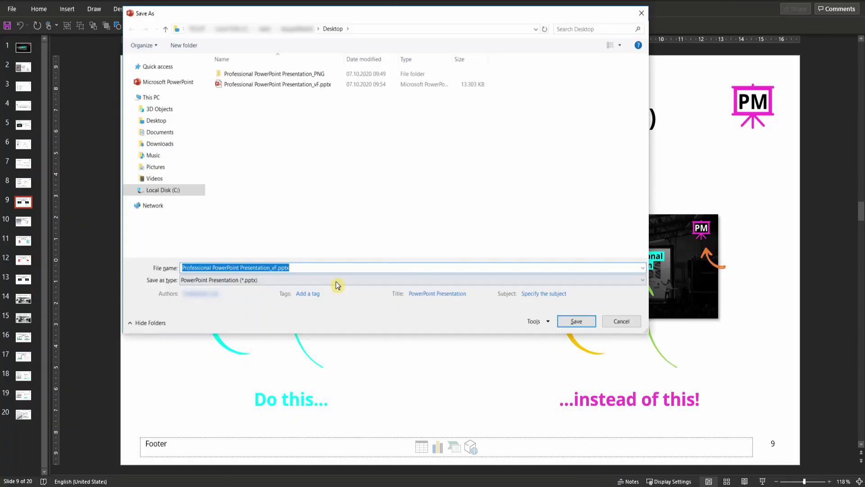
{"action": "left_click", "coordinate": [335, 281]}
{"action": "left_click", "coordinate": [251, 77]}
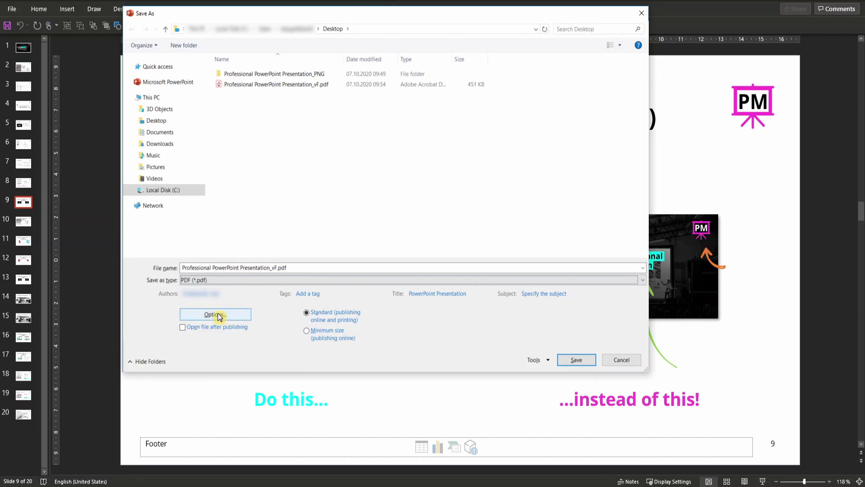
{"action": "left_click", "coordinate": [217, 314]}
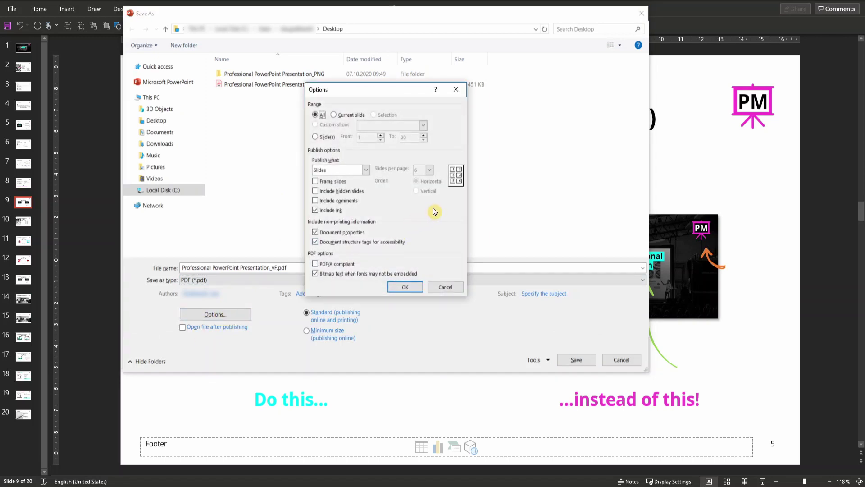